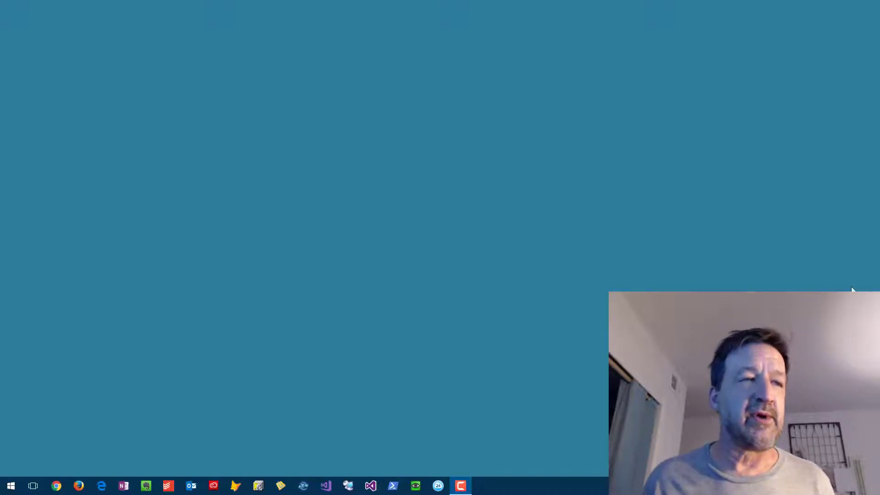
Show Chrome with its bookmarks bar, then bring the Firefox window to the front.
{"action": "left_click", "coordinate": [56, 486]}
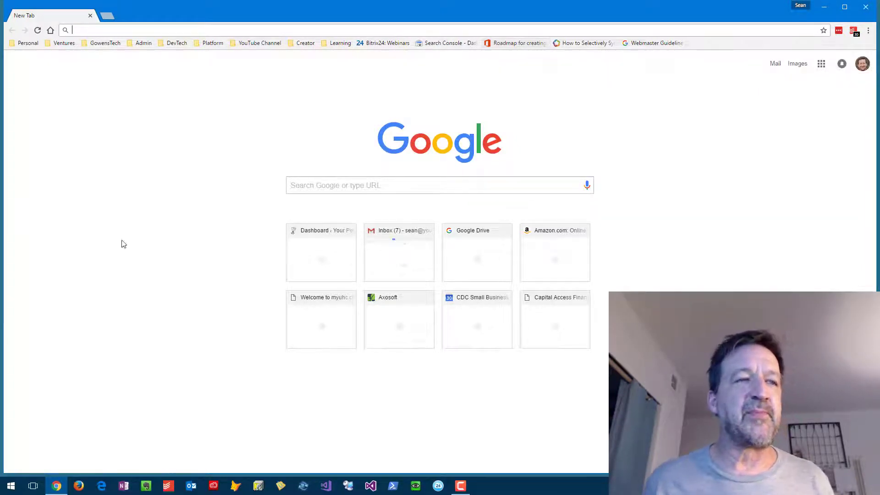
{"action": "left_click", "coordinate": [83, 492]}
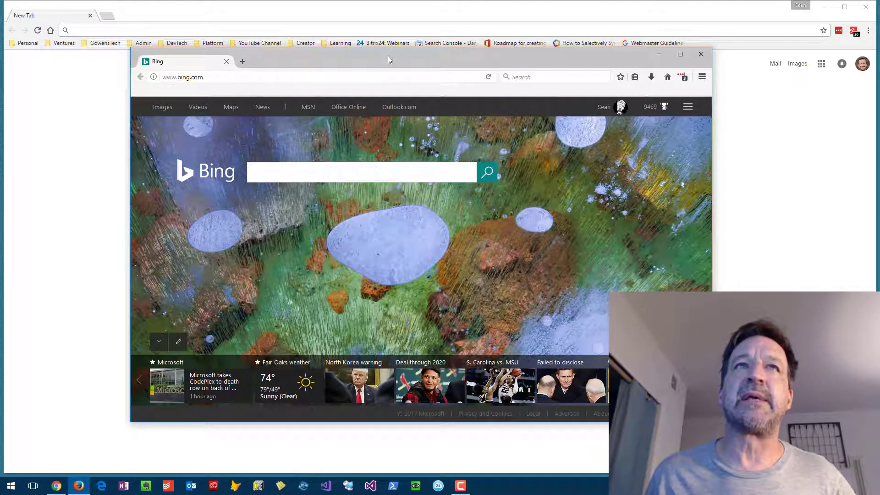
Snap Firefox to the right half of the screen and Chrome to the left half.
{"action": "left_click_drag", "start_coordinate": [387, 56], "coordinate": [878, 106]}
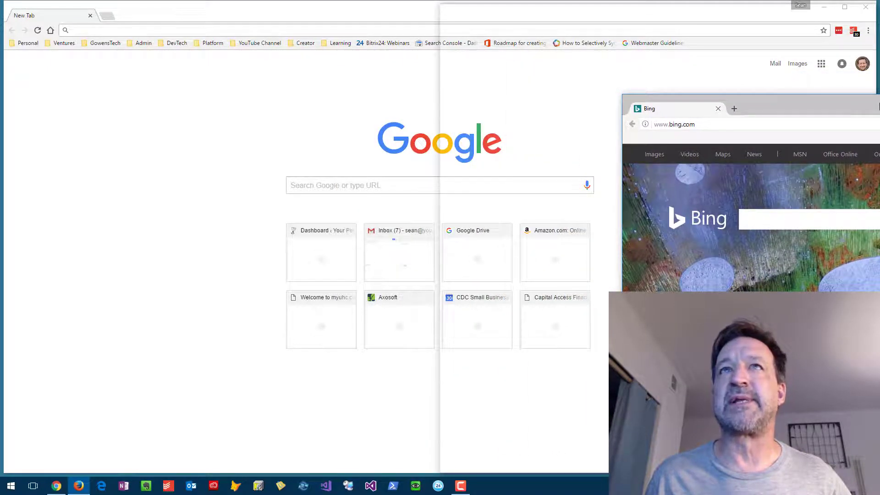
{"action": "left_click_drag", "start_coordinate": [876, 106], "coordinate": [876, 106]}
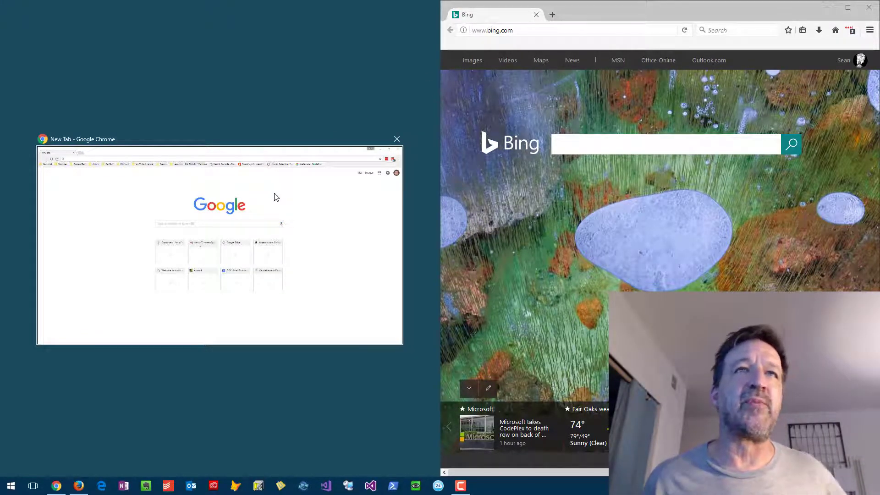
{"action": "left_click", "coordinate": [311, 255]}
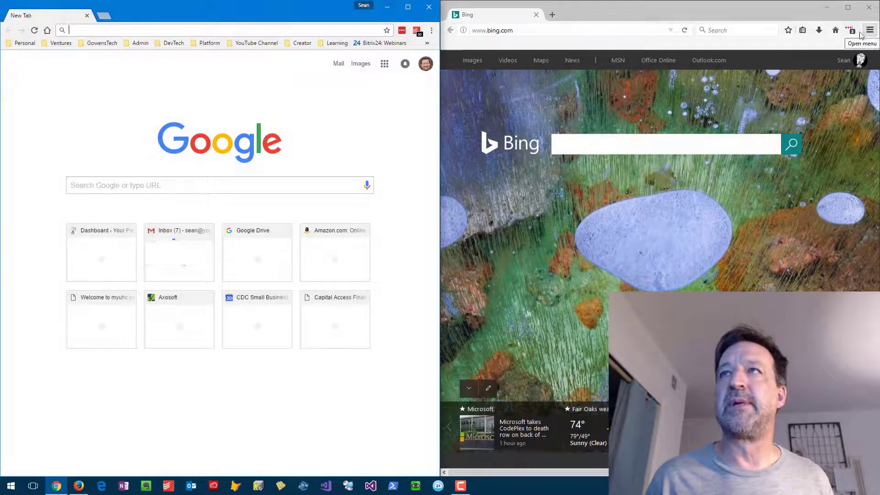
Open Firefox's bookmarks Library window and move it further right.
{"action": "left_click", "coordinate": [803, 31]}
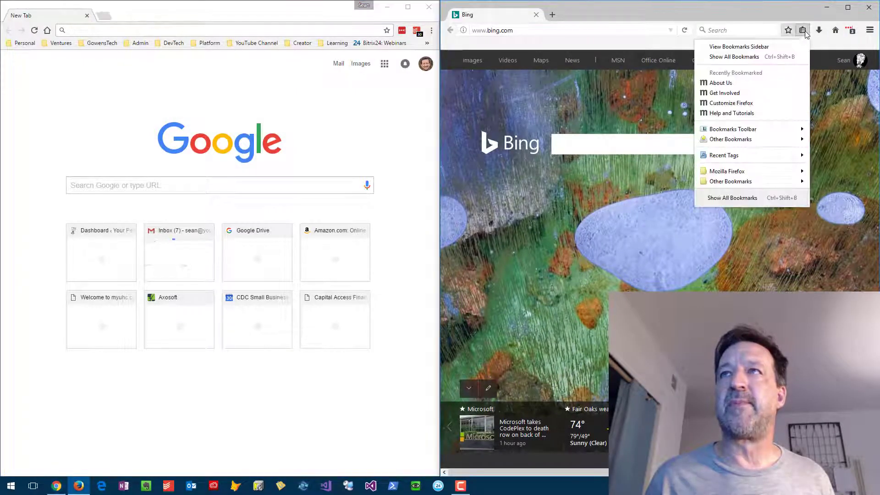
{"action": "left_click", "coordinate": [733, 57]}
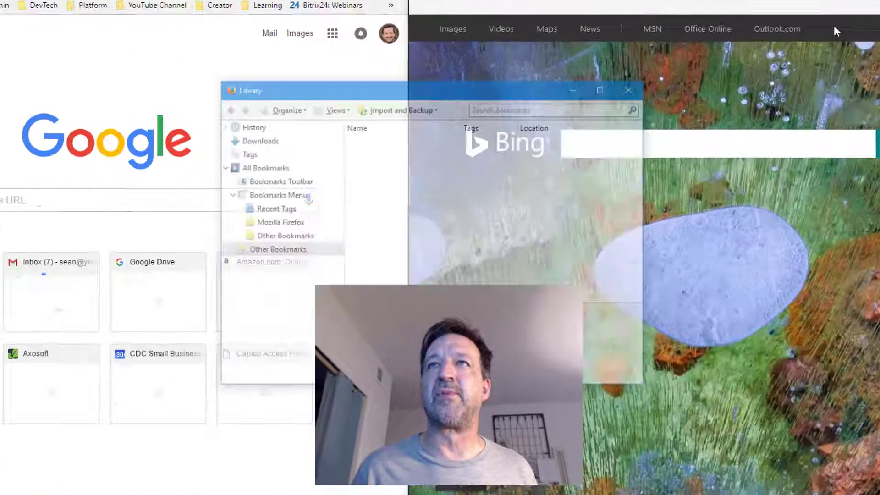
{"action": "left_click_drag", "start_coordinate": [478, 95], "coordinate": [635, 94]}
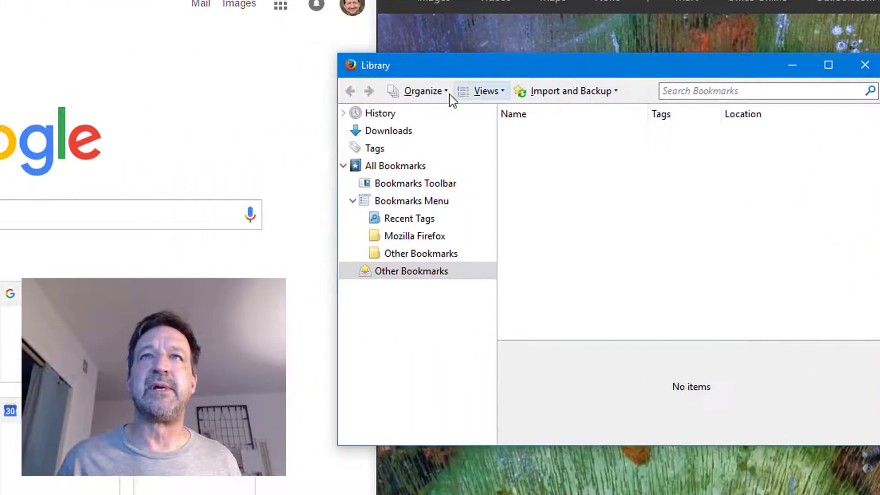
Import only bookmarks from Chrome, excluding history, passwords and cookies.
{"action": "left_click", "coordinate": [586, 94]}
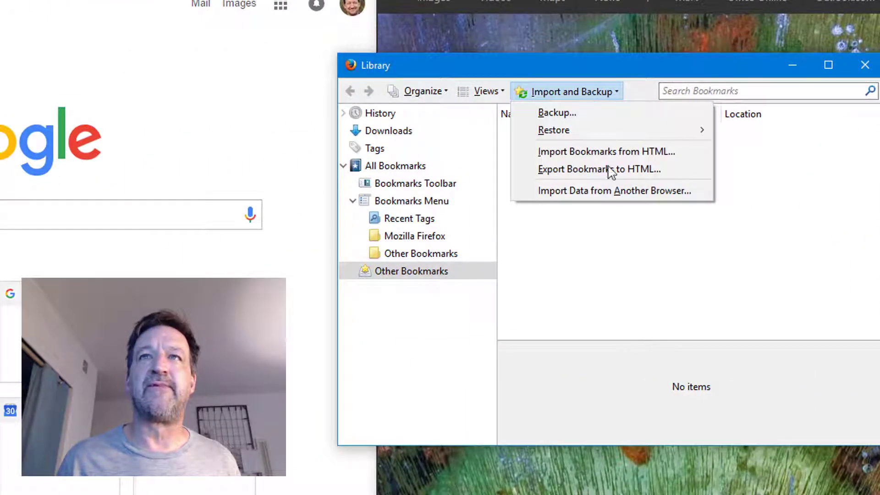
{"action": "left_click", "coordinate": [612, 191]}
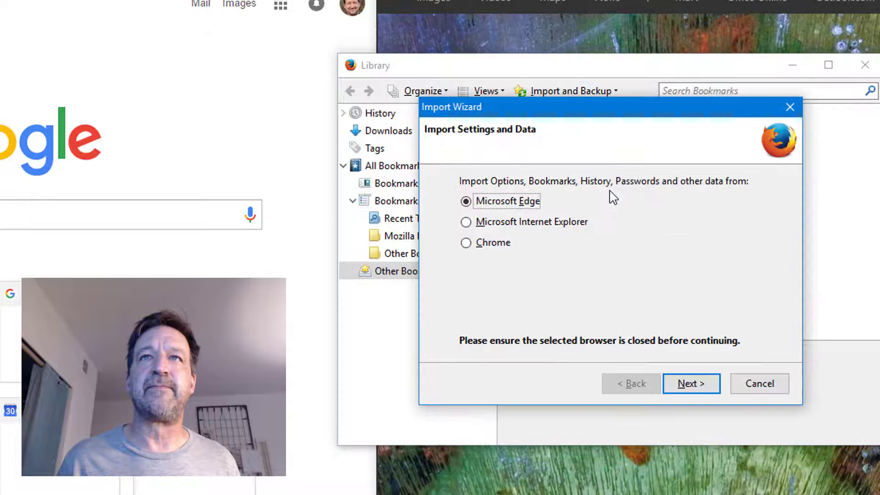
{"action": "left_click", "coordinate": [503, 243]}
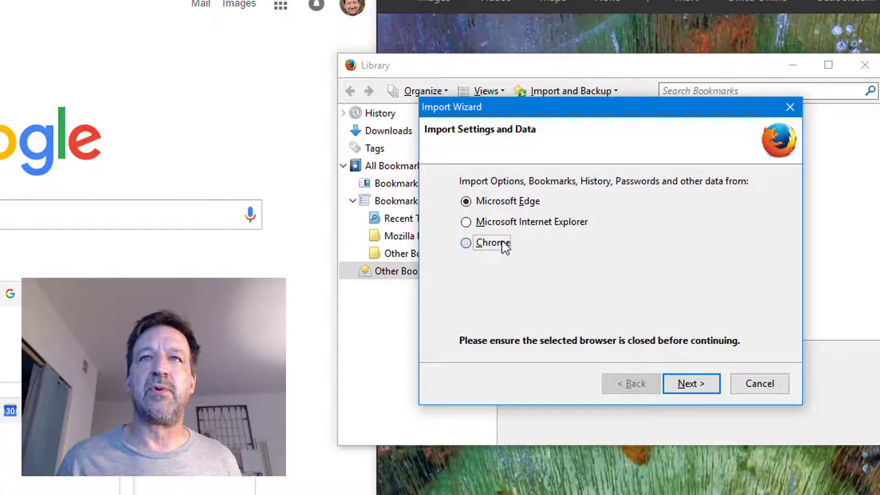
{"action": "left_click", "coordinate": [703, 393]}
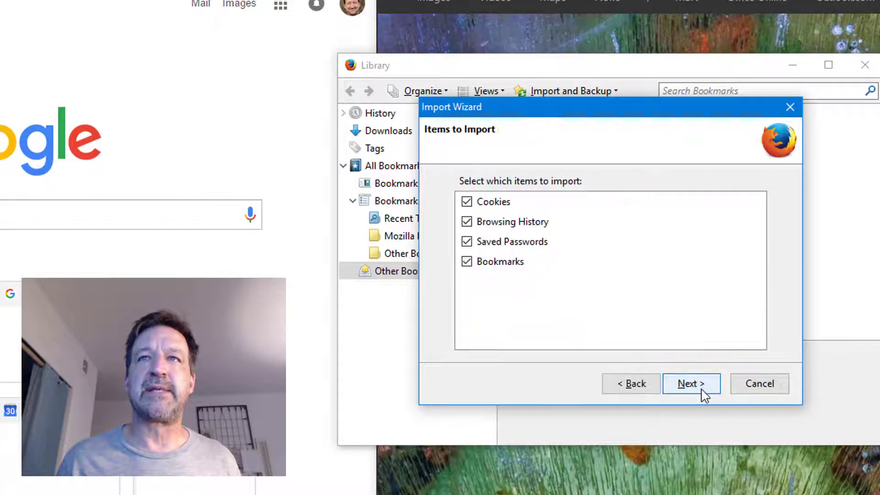
{"action": "left_click", "coordinate": [507, 226]}
{"action": "left_click", "coordinate": [504, 244]}
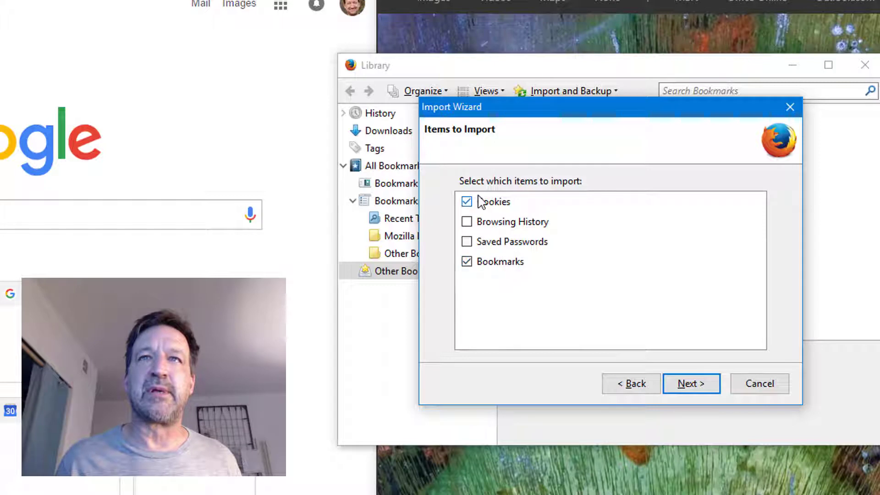
{"action": "left_click", "coordinate": [485, 208]}
{"action": "left_click", "coordinate": [696, 389]}
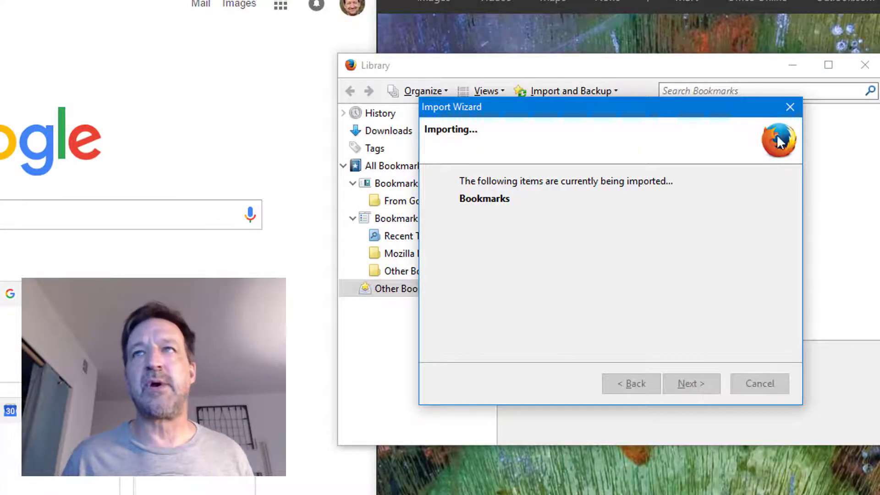
{"action": "left_click", "coordinate": [789, 108]}
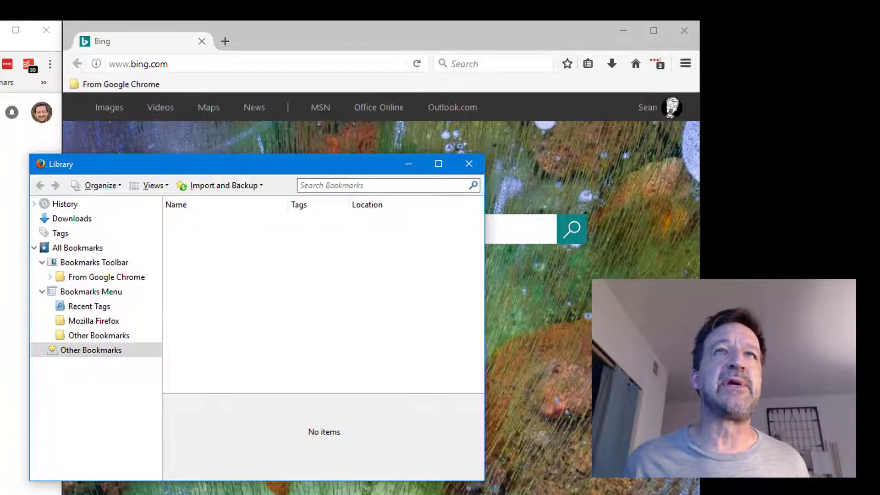
Move all 14 bookmarks from the From Google Chrome folder onto the Bookmarks Toolbar.
{"action": "left_click", "coordinate": [99, 278]}
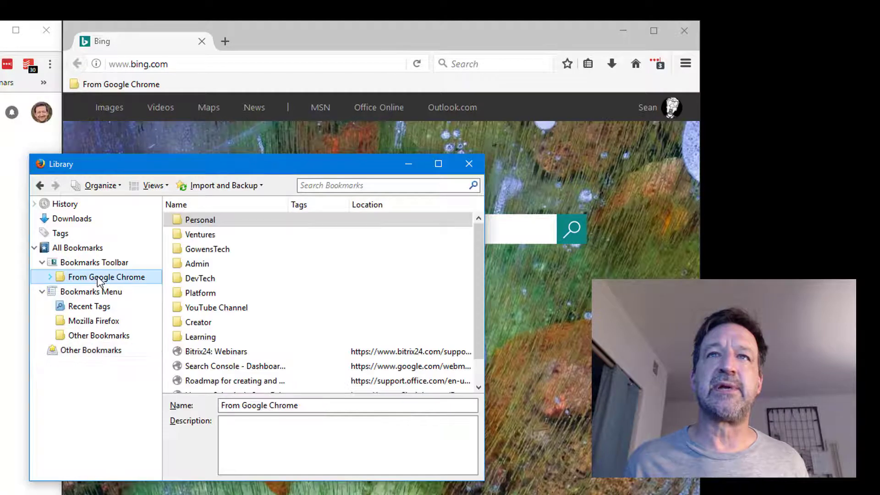
{"action": "left_click", "coordinate": [254, 278]}
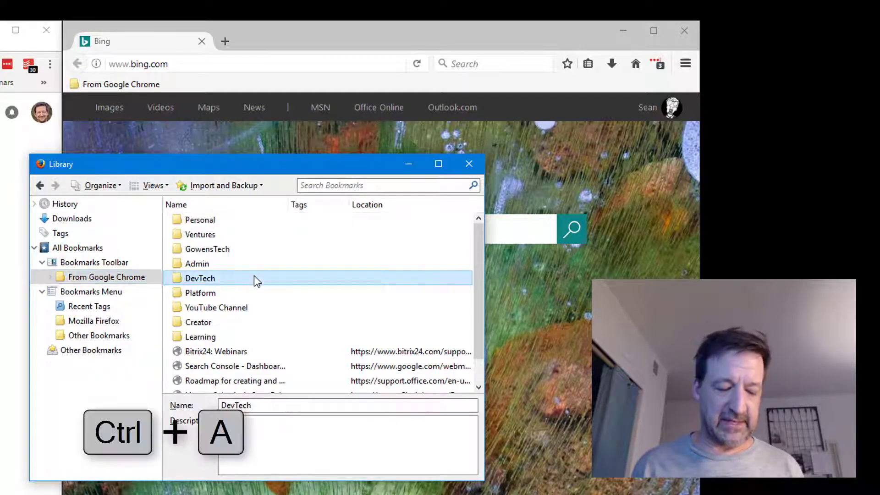
{"action": "key", "text": "ctrl+a"}
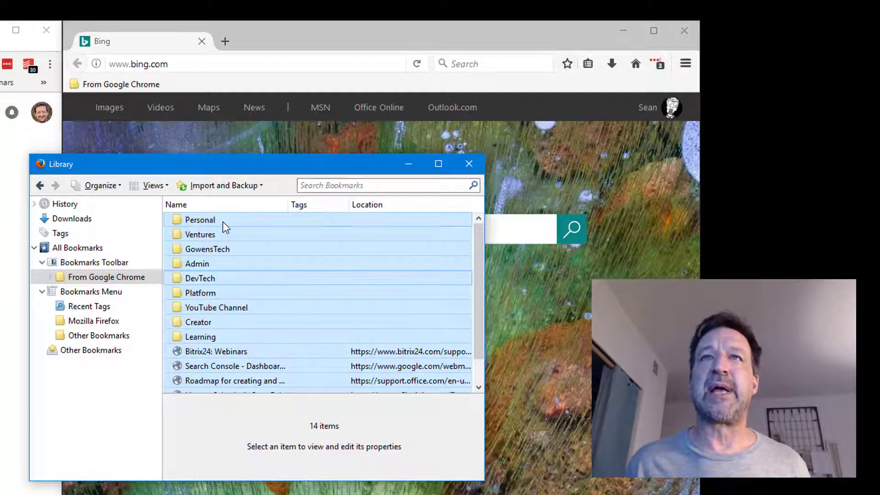
{"action": "left_click_drag", "start_coordinate": [222, 221], "coordinate": [111, 260]}
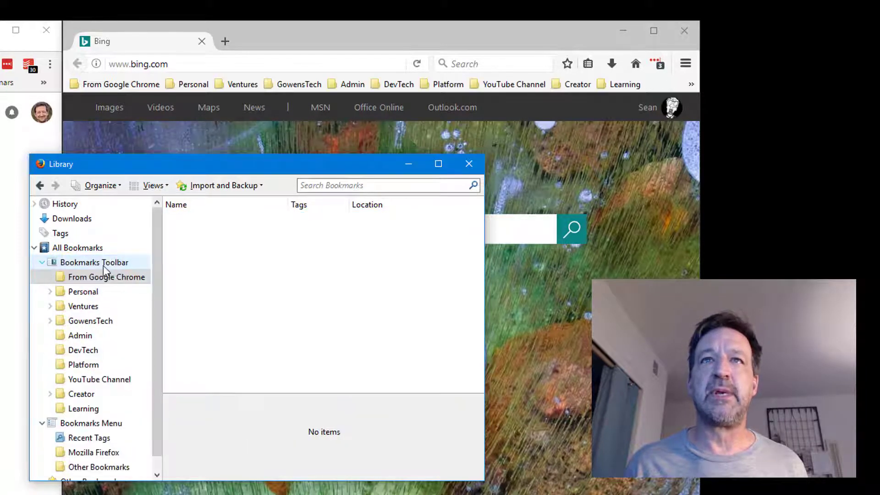
Delete the emptied From Google Chrome folder.
{"action": "left_click", "coordinate": [91, 277]}
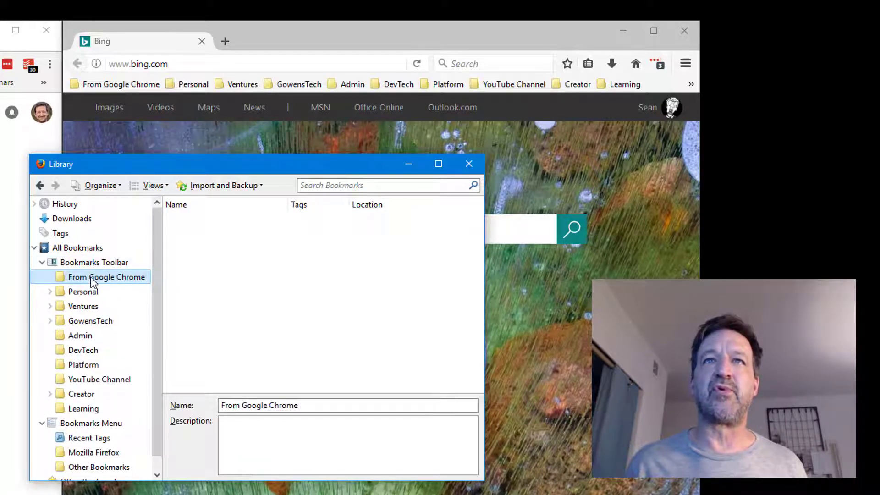
{"action": "right_click", "coordinate": [90, 277]}
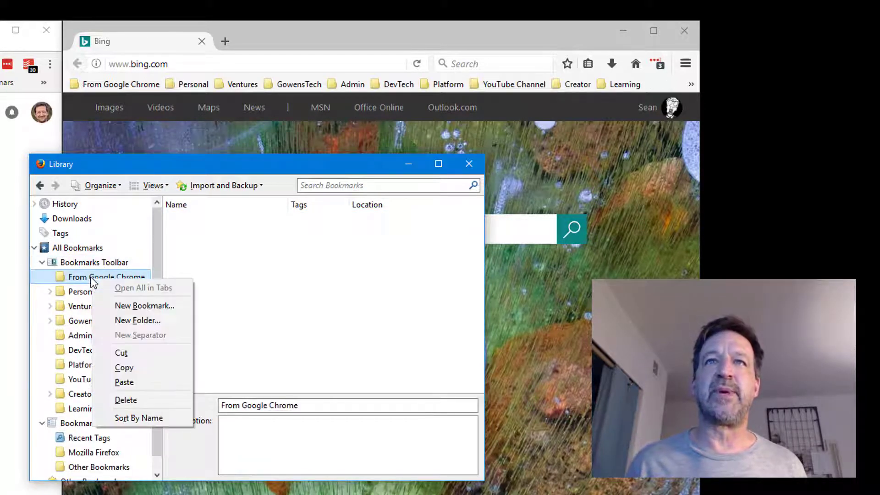
{"action": "left_click", "coordinate": [150, 400]}
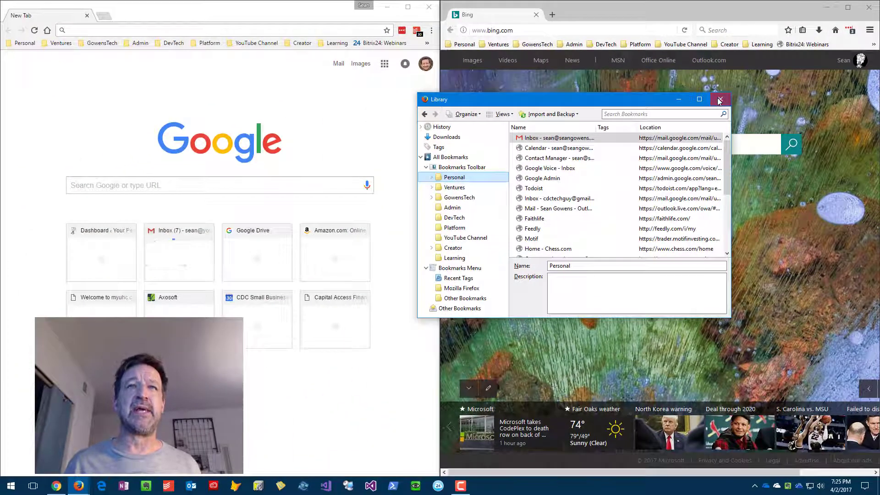
Close the Library window to reveal the filled bookmarks toolbar on Bing.
{"action": "left_click", "coordinate": [719, 100]}
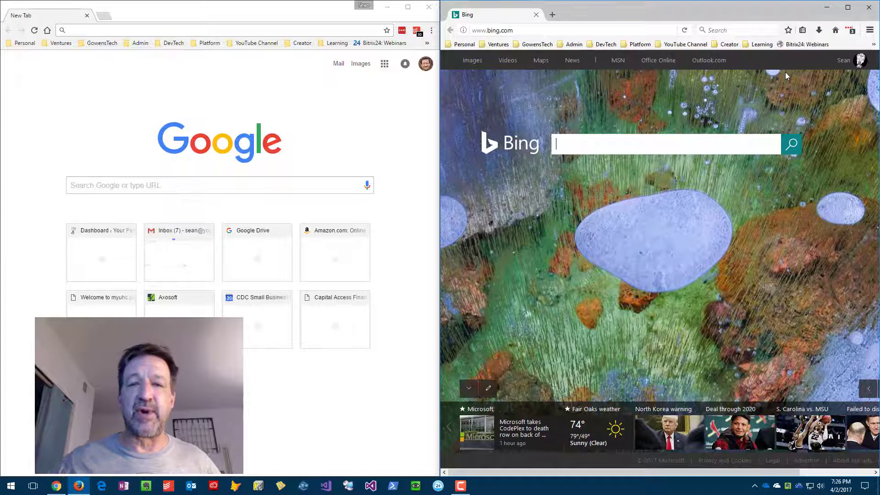
In the Library, delete every bookmark on the Bookmarks Toolbar.
{"action": "left_click", "coordinate": [802, 32]}
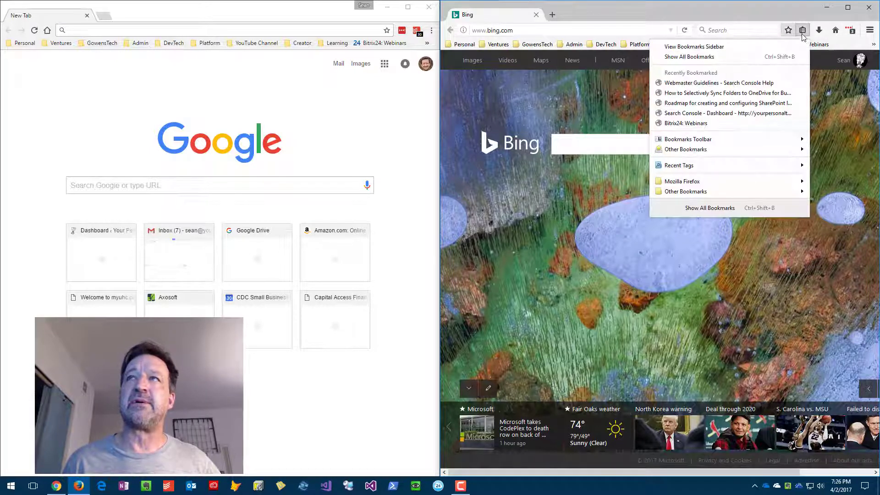
{"action": "left_click", "coordinate": [695, 57]}
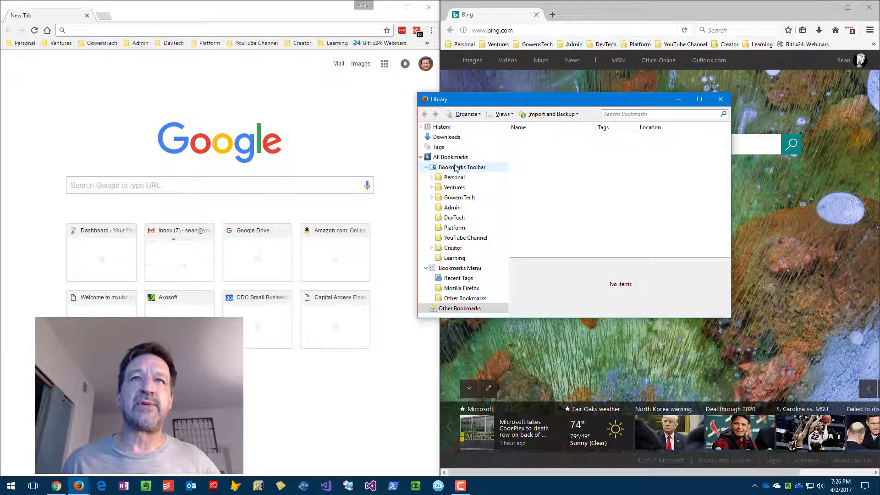
{"action": "left_click", "coordinate": [456, 168]}
{"action": "left_click", "coordinate": [544, 138]}
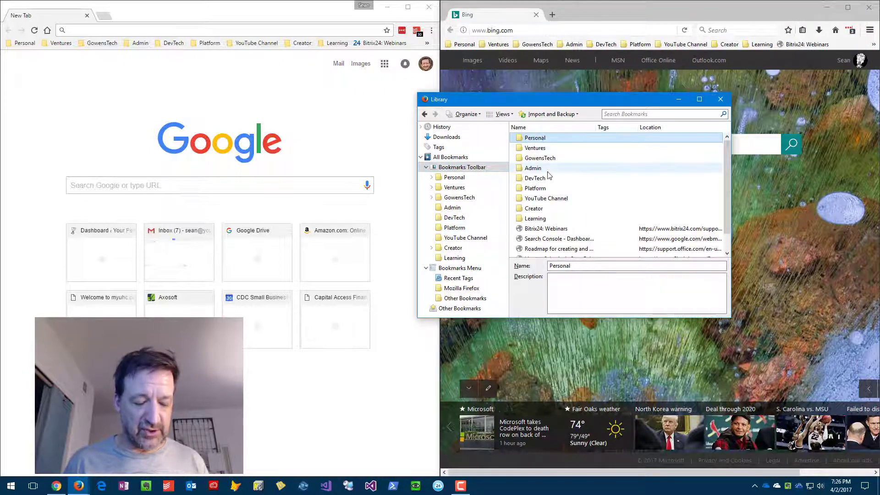
{"action": "key", "text": "ctrl+a"}
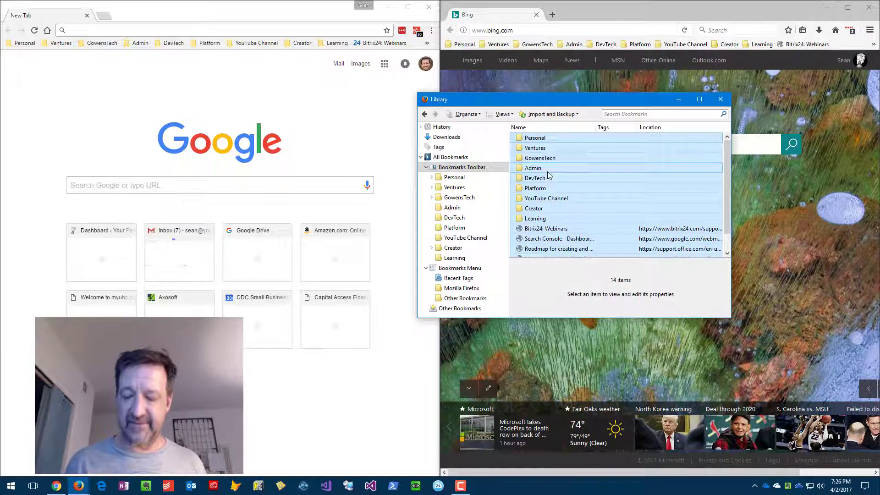
{"action": "key", "text": "Delete"}
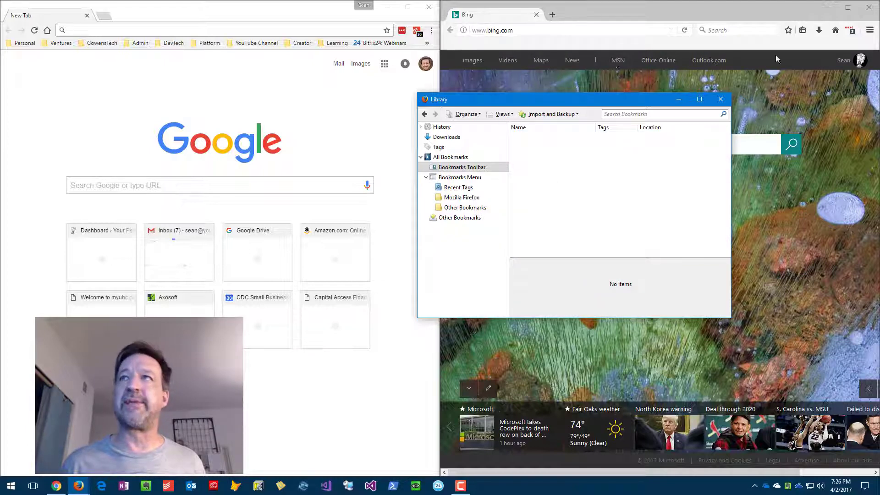
Re-import only bookmarks from Chrome, excluding history and passwords.
{"action": "left_click", "coordinate": [542, 115]}
{"action": "left_click", "coordinate": [545, 173]}
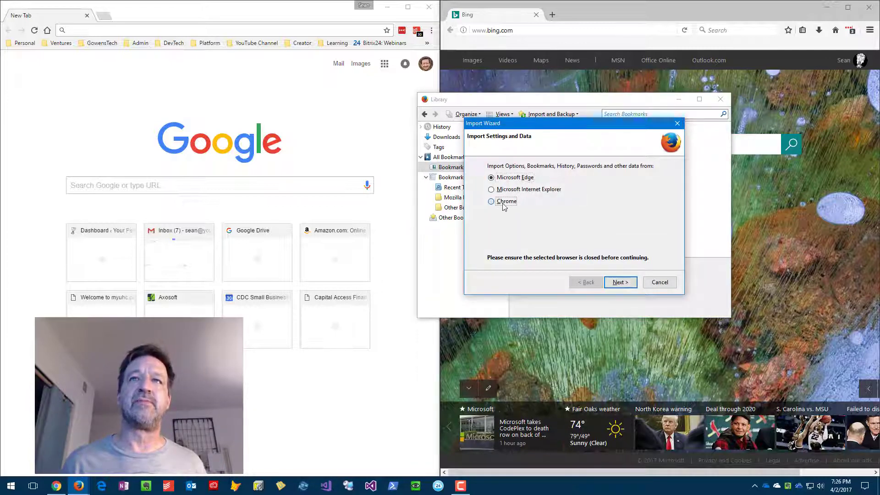
{"action": "left_click", "coordinate": [504, 201]}
{"action": "left_click", "coordinate": [619, 282]}
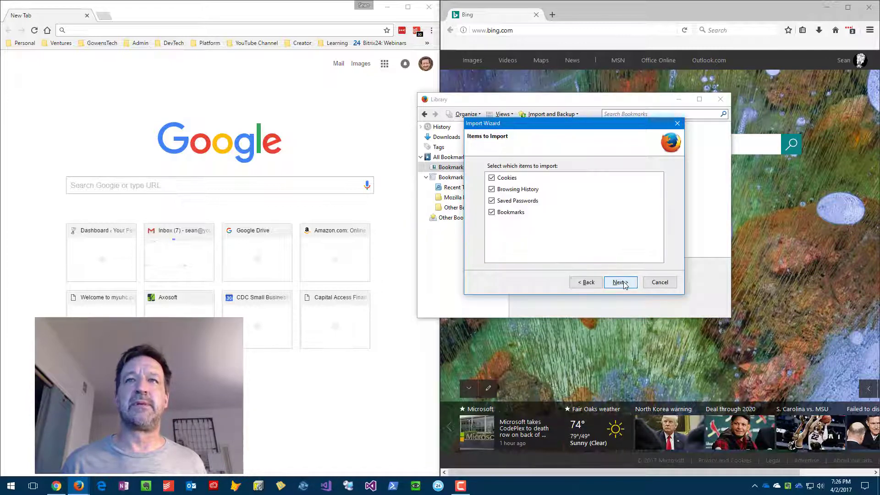
{"action": "left_click", "coordinate": [504, 189]}
{"action": "left_click", "coordinate": [506, 201]}
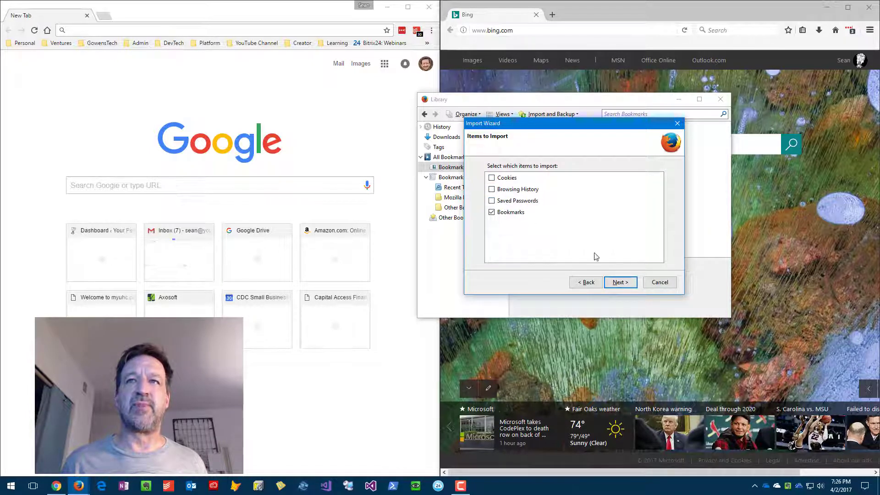
{"action": "left_click", "coordinate": [621, 283]}
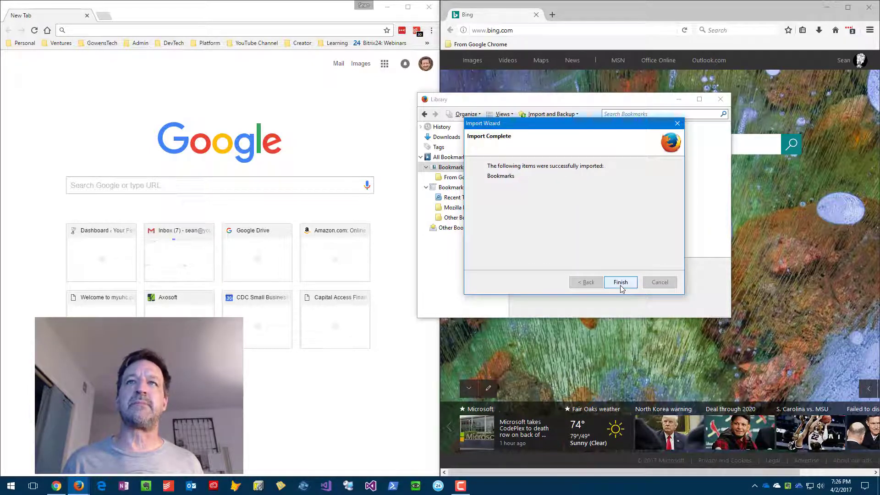
{"action": "left_click", "coordinate": [620, 282]}
Move the 14 bookmarks from From Google Chrome directly onto the Bookmarks Toolbar.
{"action": "left_click", "coordinate": [488, 177]}
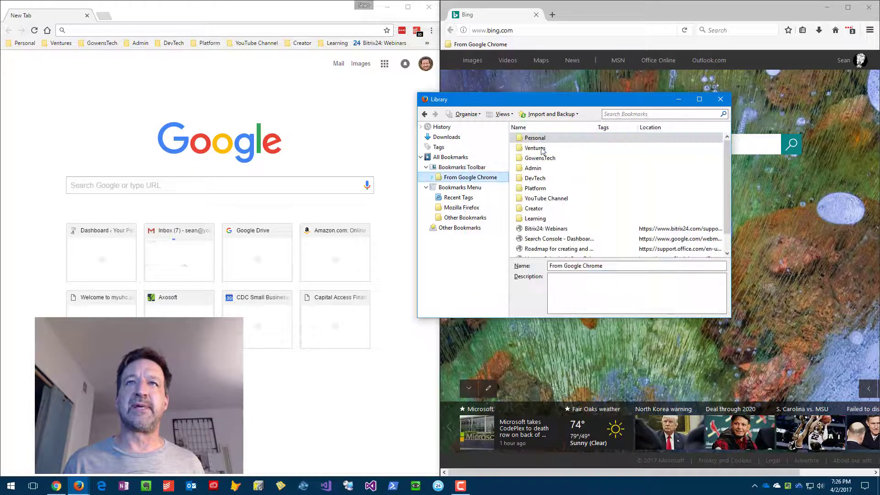
{"action": "left_click", "coordinate": [563, 158]}
{"action": "key", "text": "ctrl+a"}
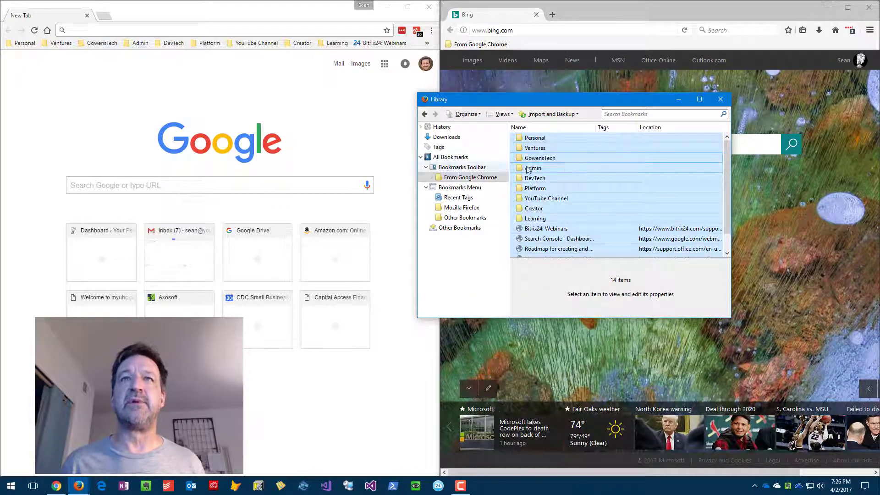
{"action": "left_click_drag", "start_coordinate": [565, 164], "coordinate": [461, 167]}
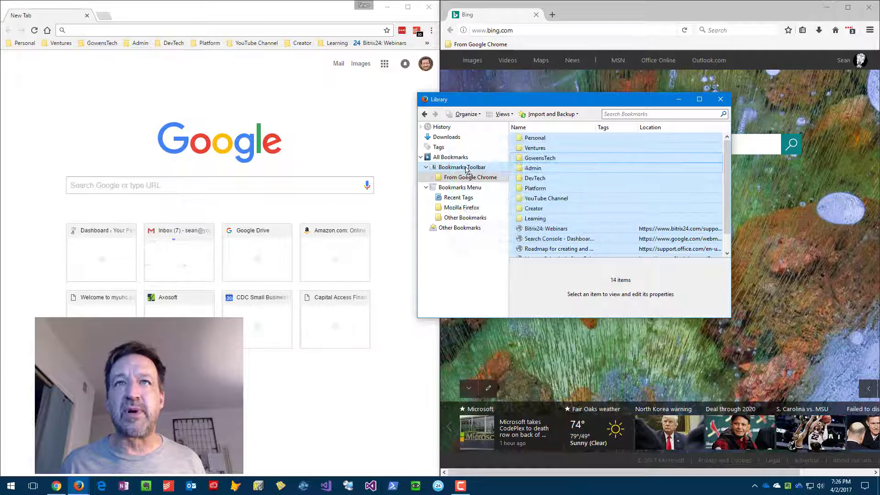
Delete the emptied From Google Chrome folder.
{"action": "left_click", "coordinate": [463, 179]}
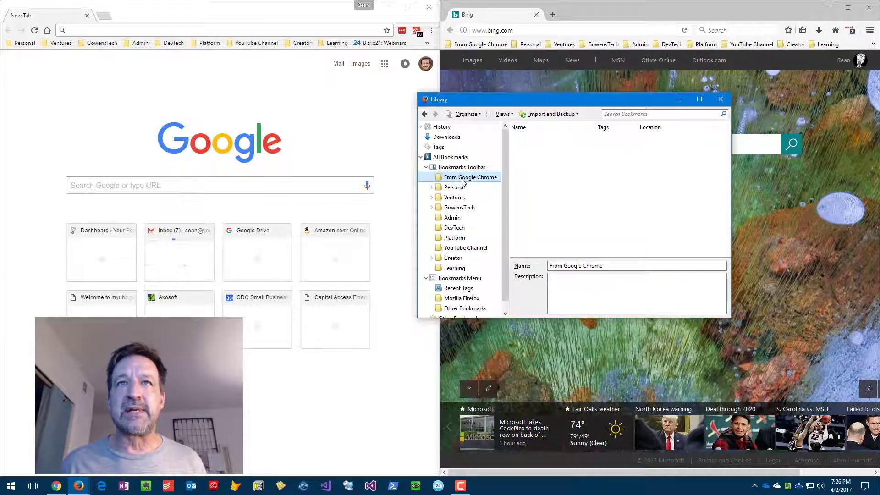
{"action": "right_click", "coordinate": [463, 181]}
{"action": "left_click", "coordinate": [497, 263]}
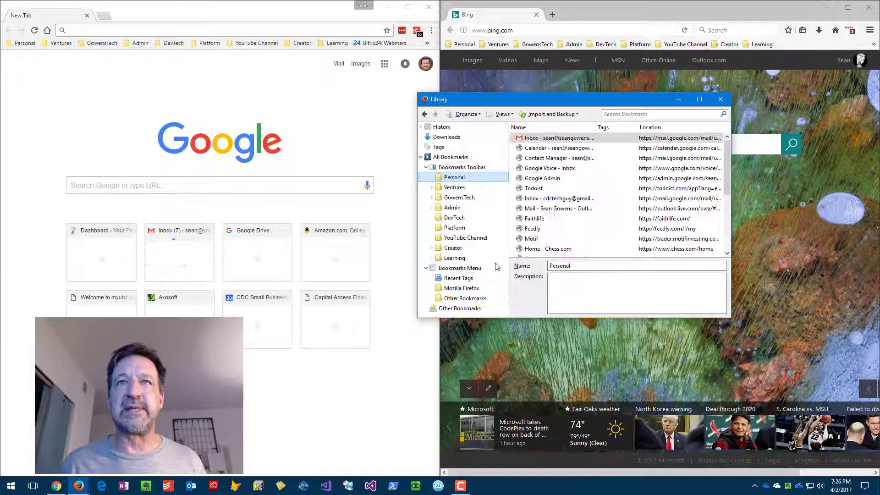